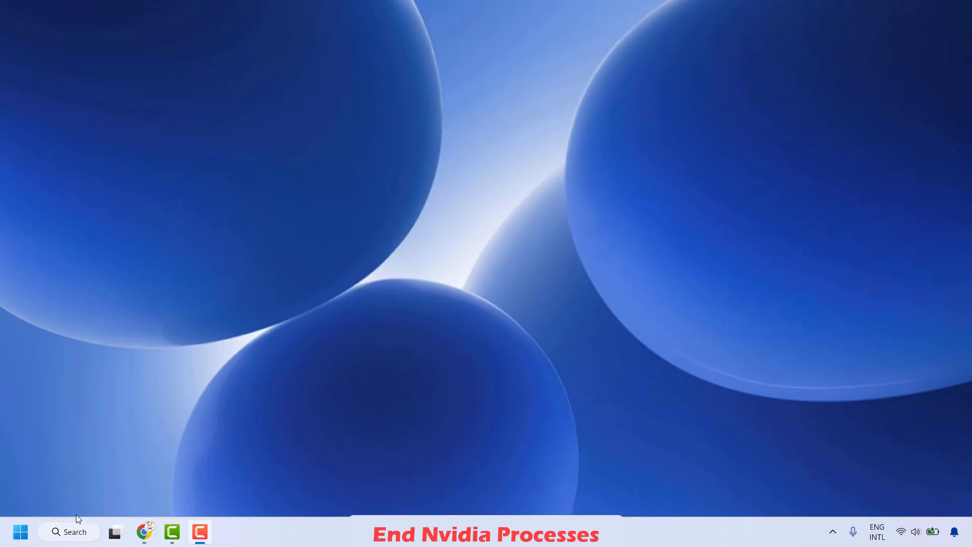
Step: Open Task Manager and filter the process list by "nvidi"
right_click(22, 535)
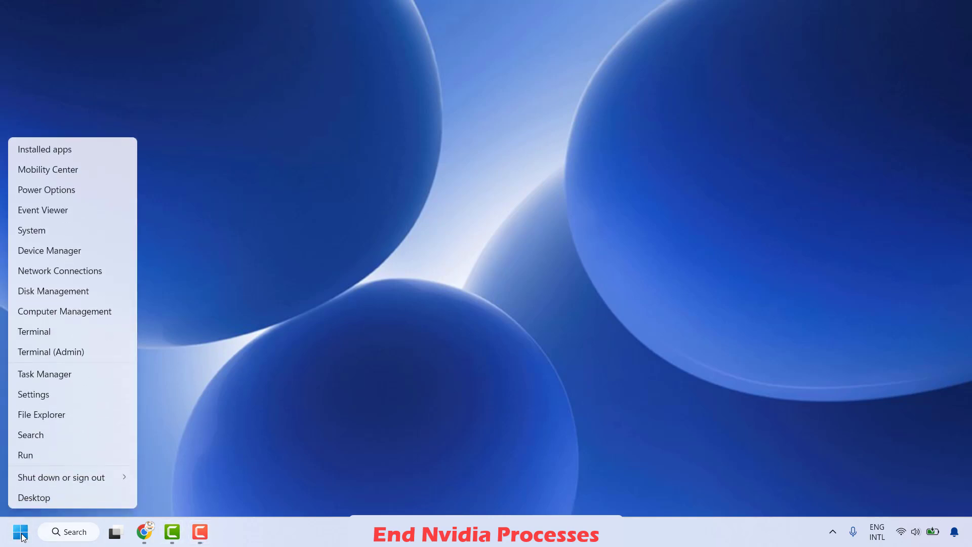
left_click(51, 373)
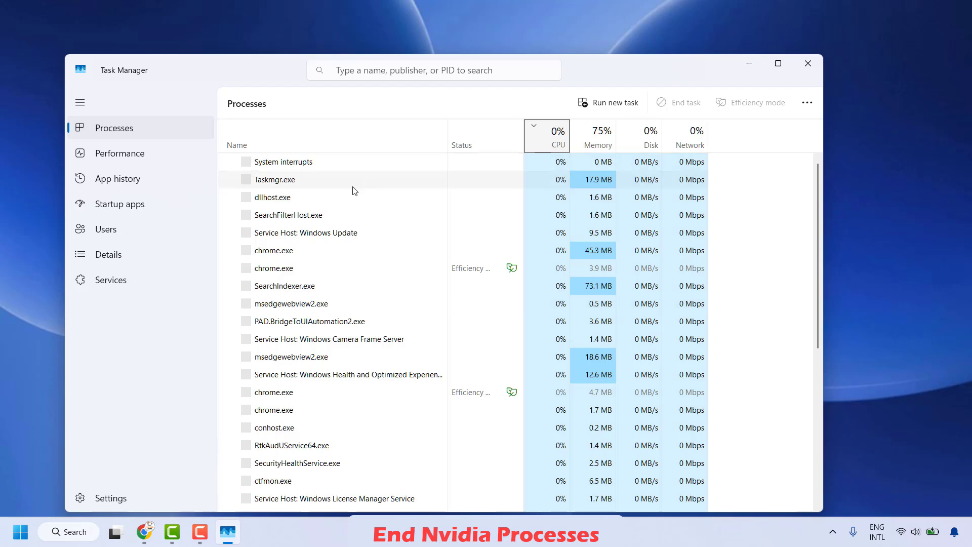
left_click(263, 253)
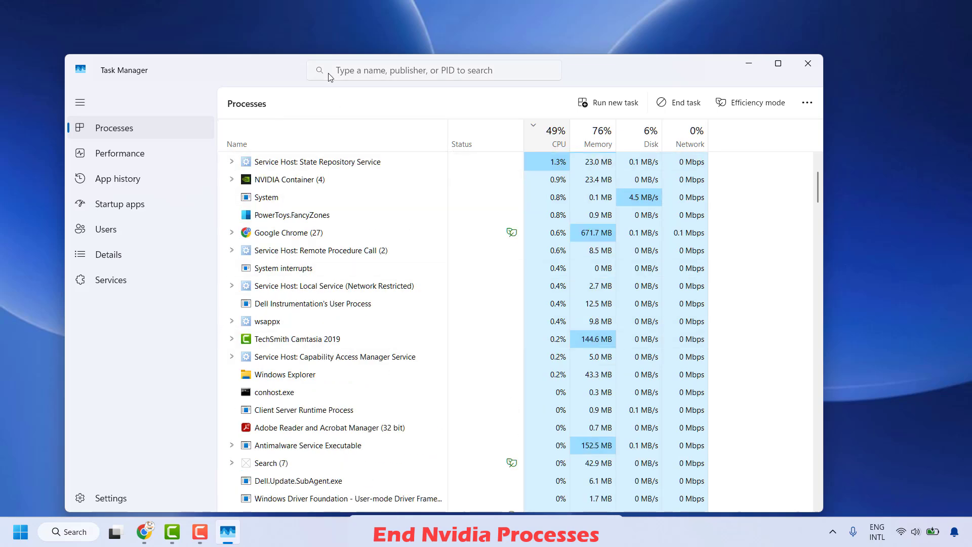
left_click(353, 74)
type("nvidi")
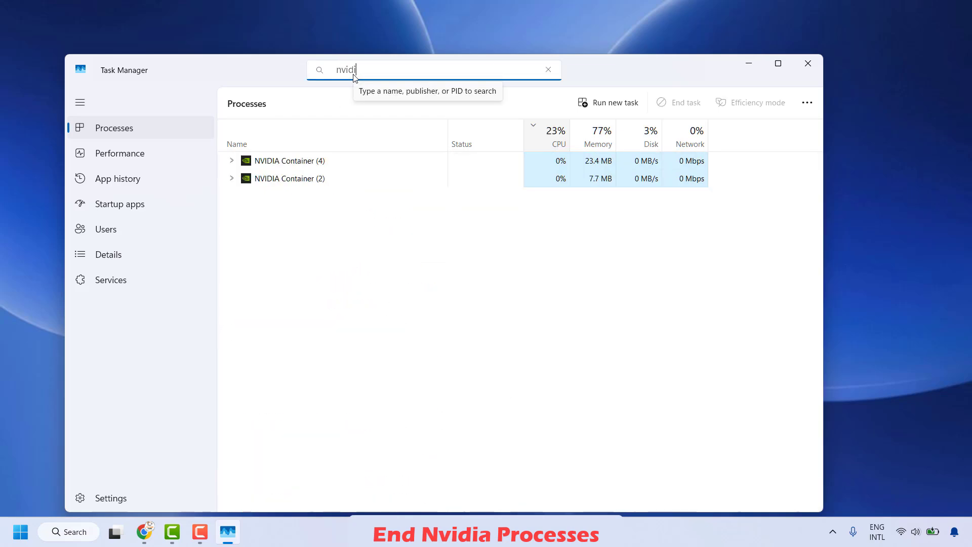
Step: End each NVIDIA Container process in the filtered list, including the restarted nvcontainer.exe, and close Task Manager
left_click(297, 162)
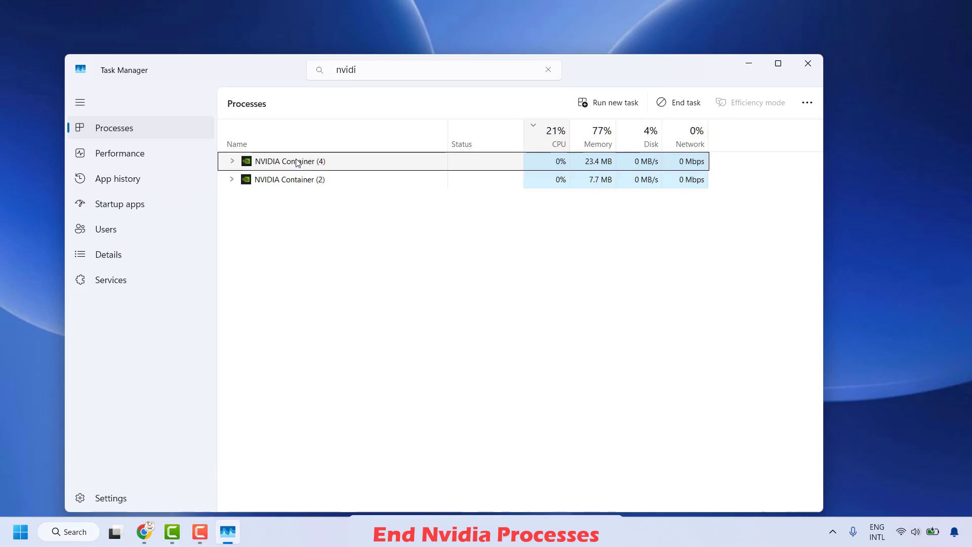
right_click(297, 162)
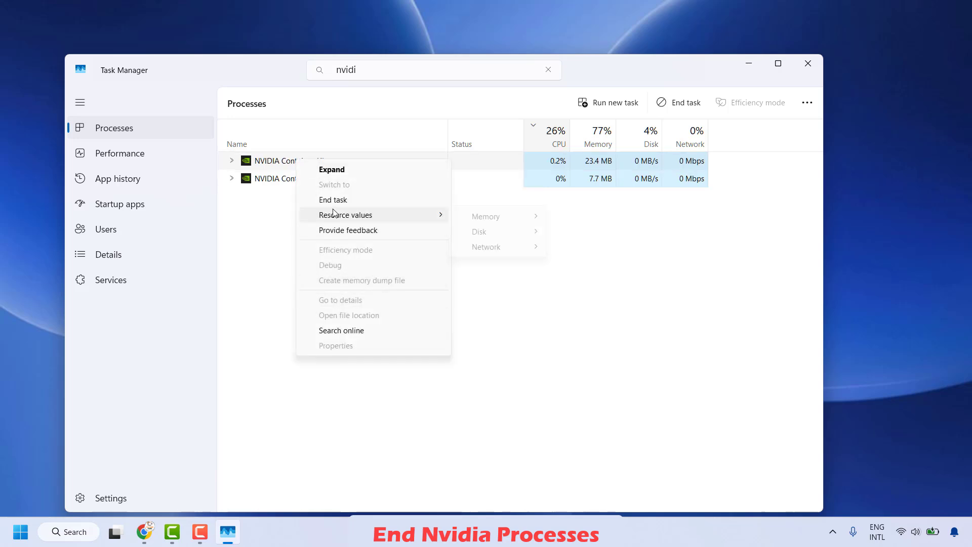
left_click(333, 200)
right_click(276, 161)
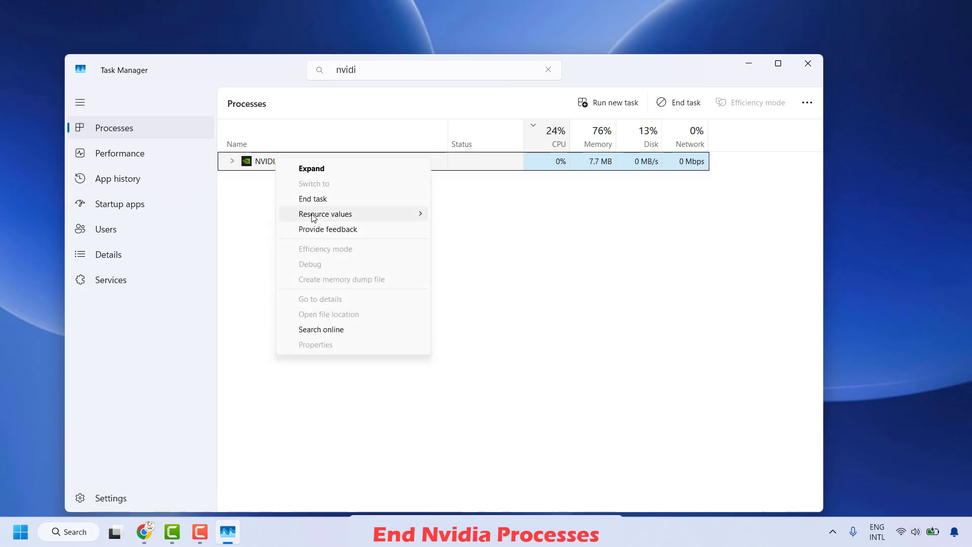
mouse_move(311, 210)
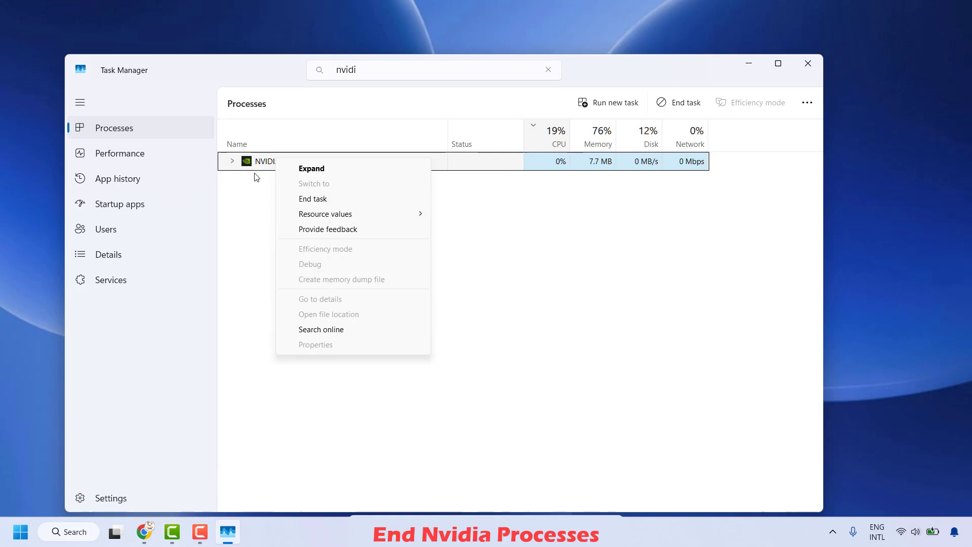
left_click(322, 203)
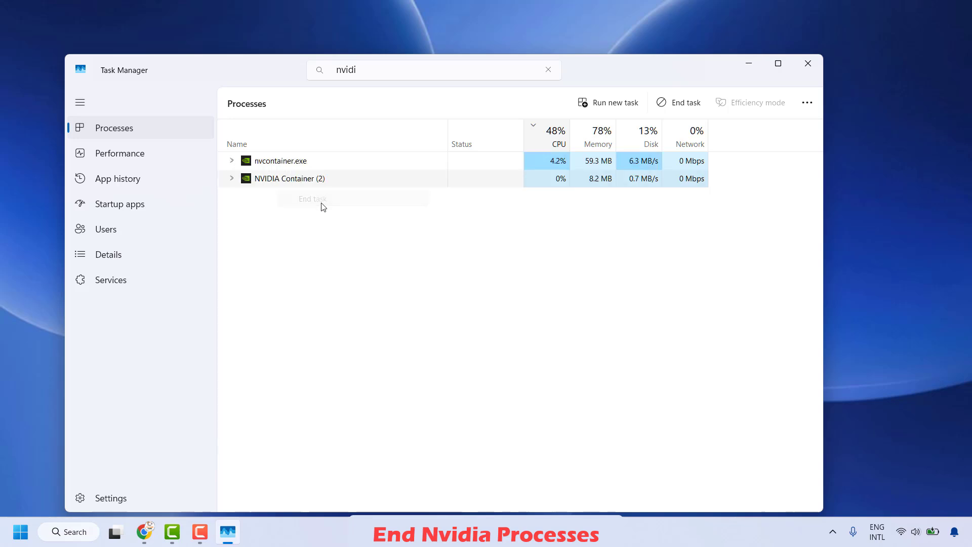
right_click(296, 163)
left_click(314, 203)
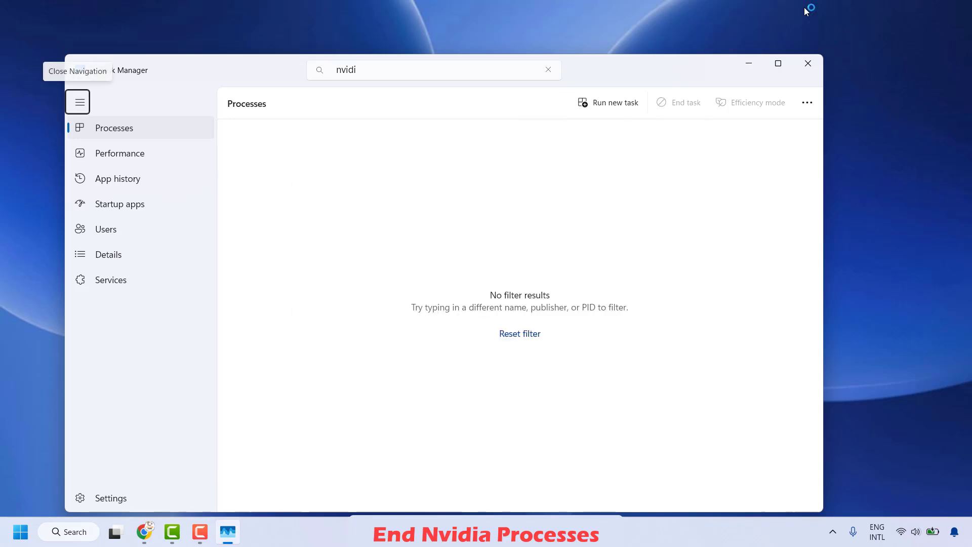
left_click(808, 63)
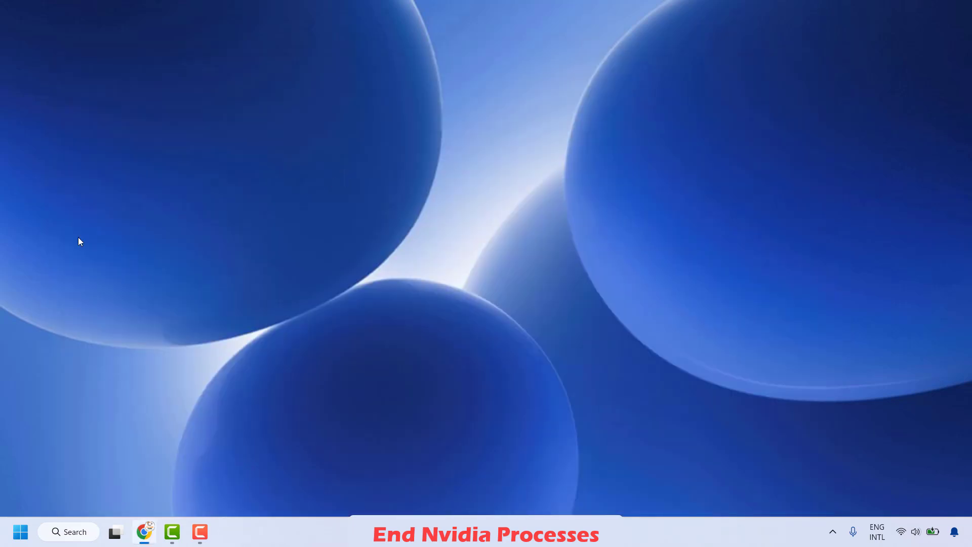
Step: Search Windows for "nvi" to look up the NVIDIA Control Panel, and dismiss the search
left_click(67, 531)
type("nvi")
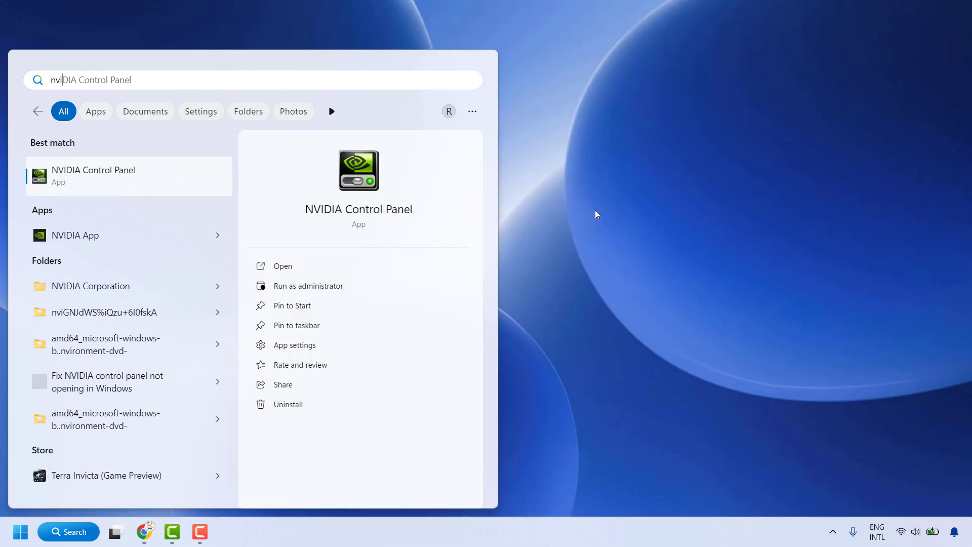
left_click(613, 216)
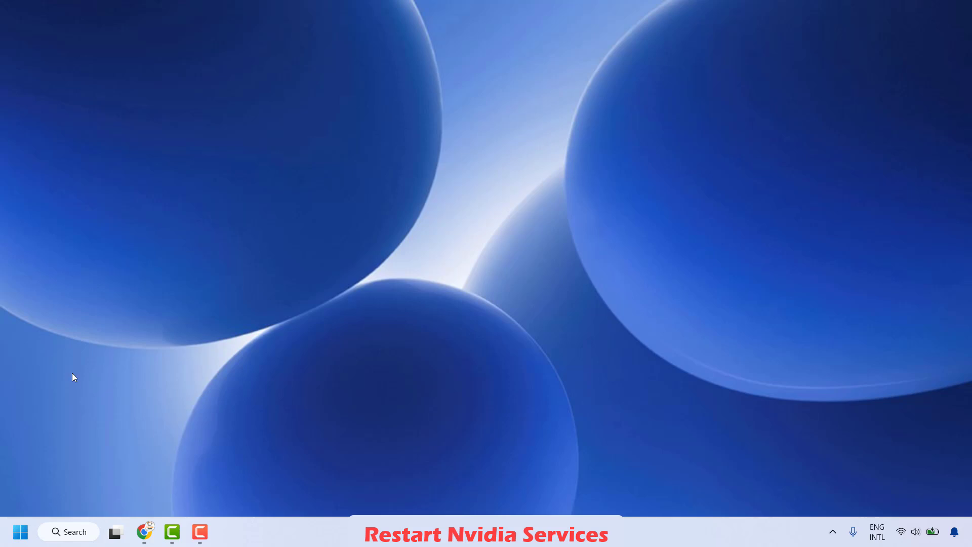
Step: Open the Services console with services.msc and jump to the services whose names begin with N
right_click(21, 529)
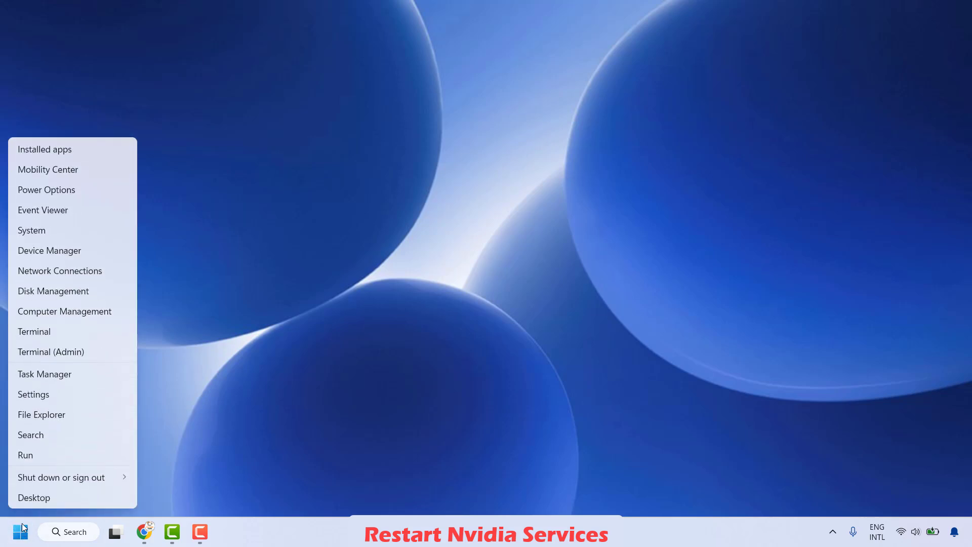
left_click(23, 458)
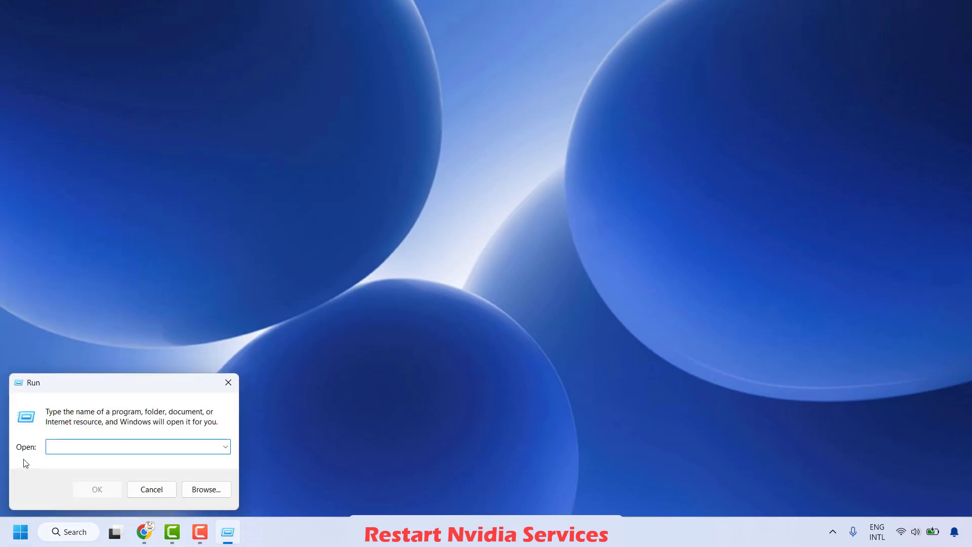
type("services.msc")
key("Return")
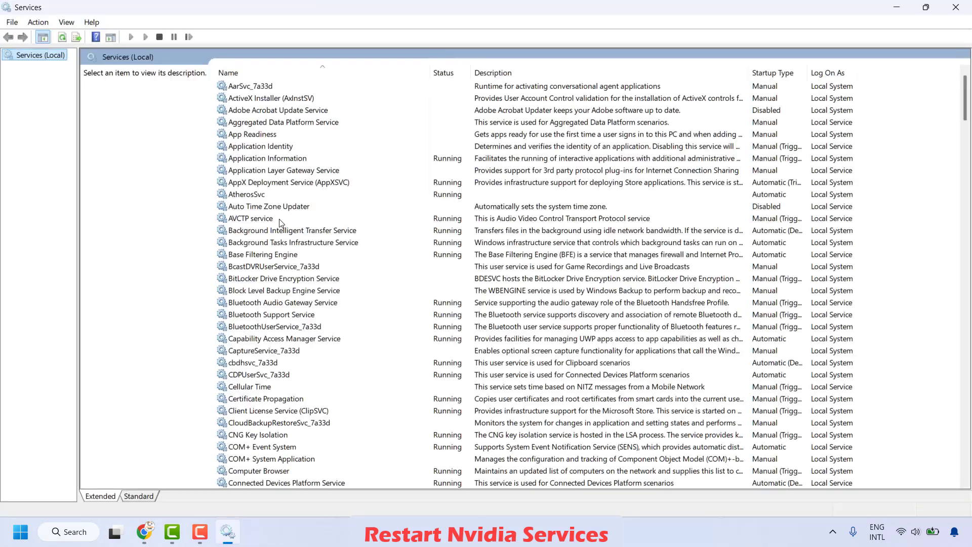
left_click(279, 219)
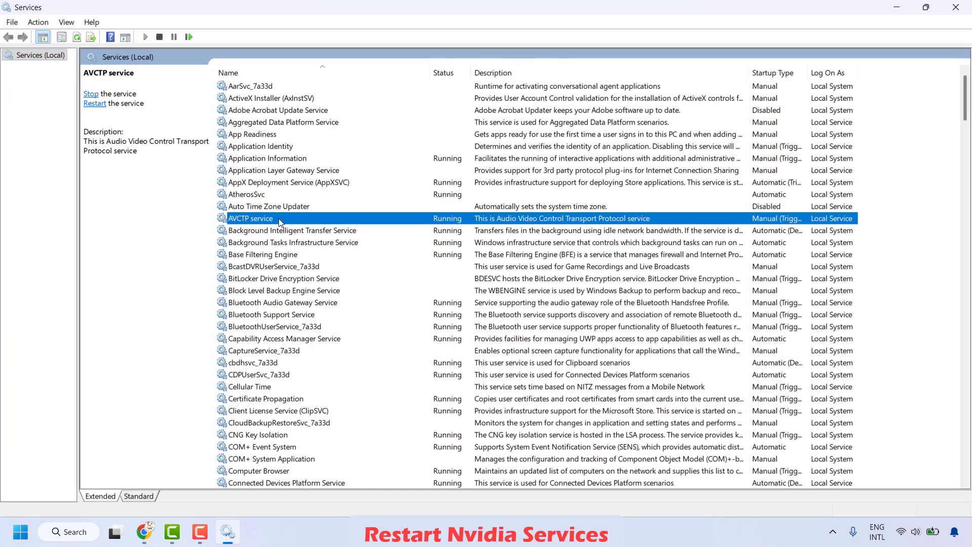
key("n")
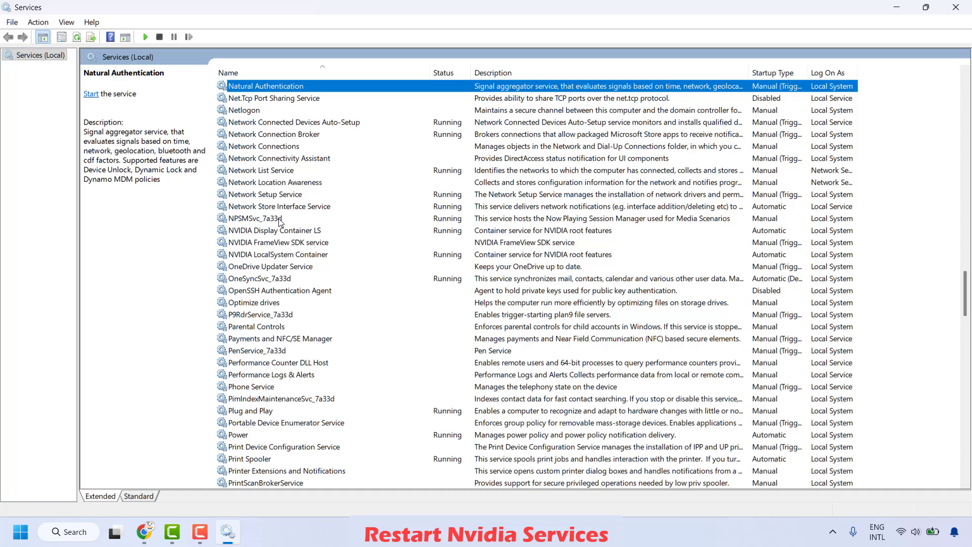
Step: Restart the NVIDIA Display Container LS service
left_click(252, 231)
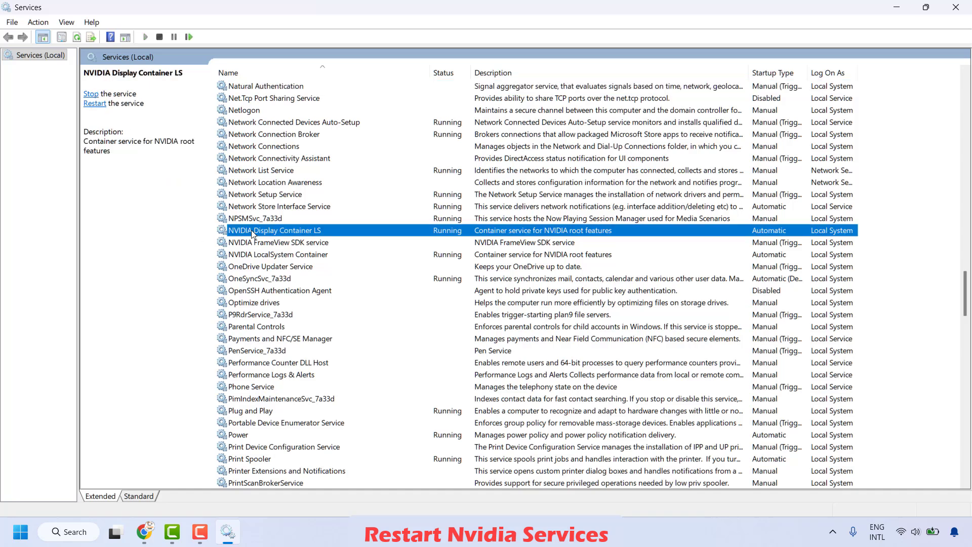
right_click(252, 231)
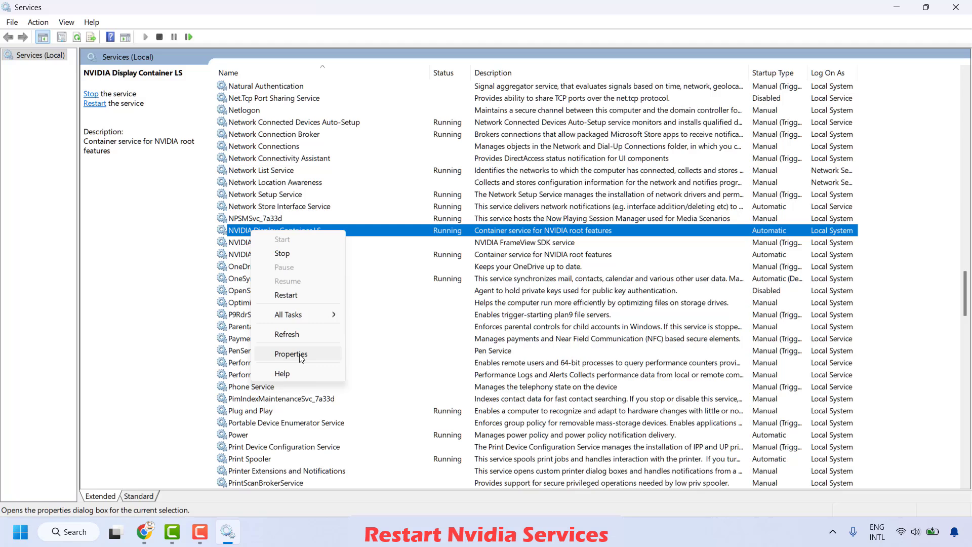
left_click(299, 296)
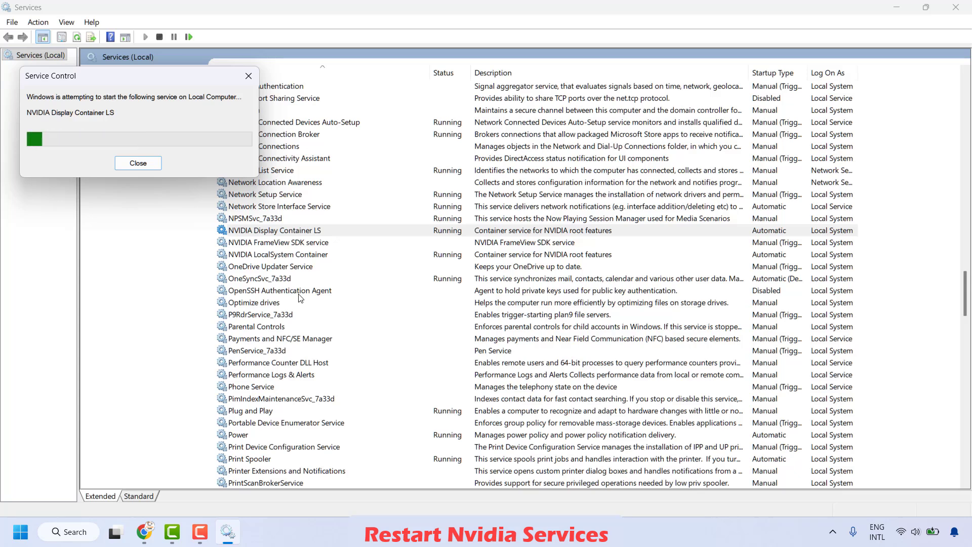
Step: Check the startup type in the NVIDIA Display Container LS properties, keep it on Automatic and close the properties
right_click(280, 233)
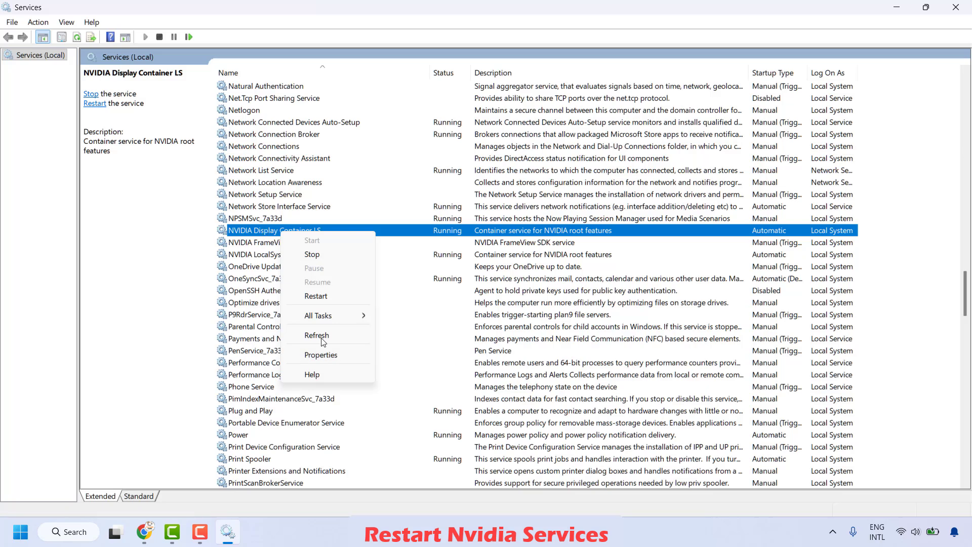
left_click(330, 354)
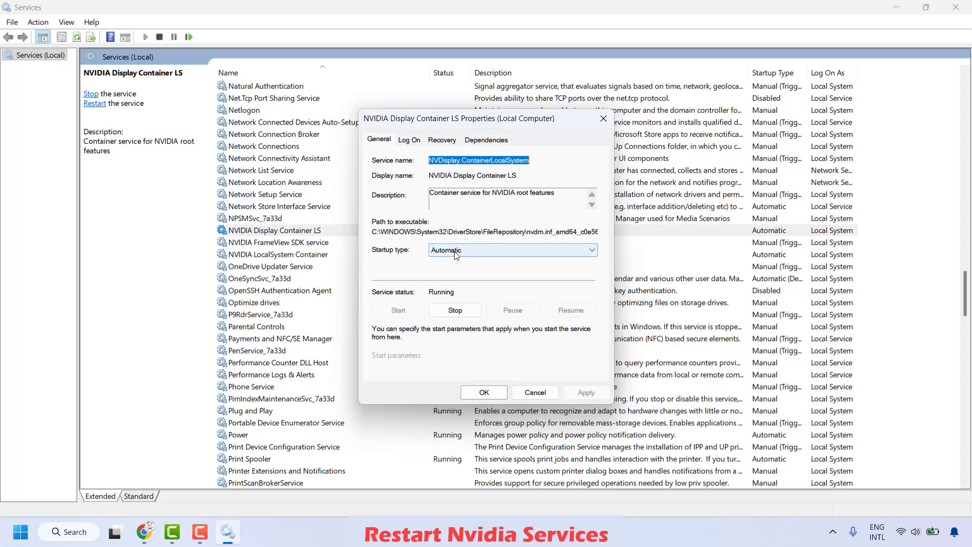
left_click(455, 250)
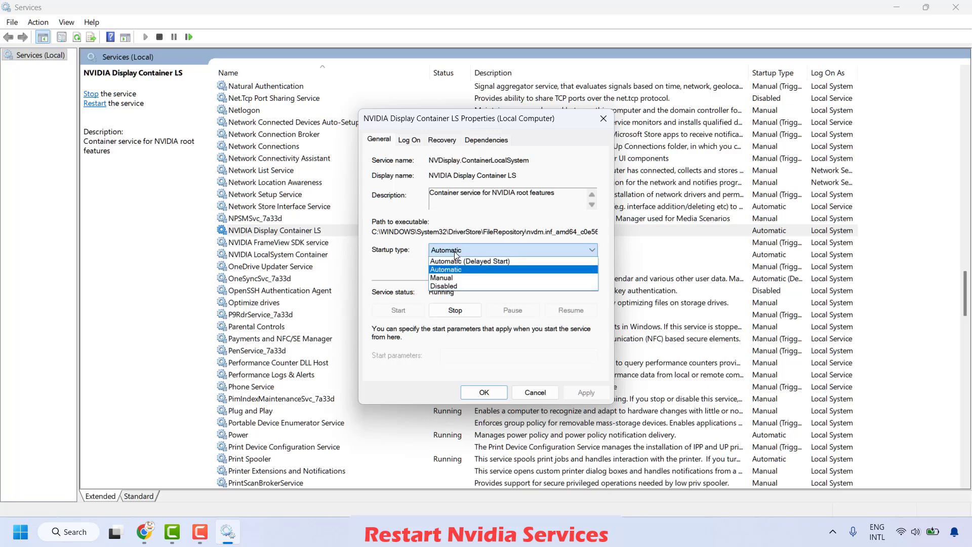
left_click(487, 352)
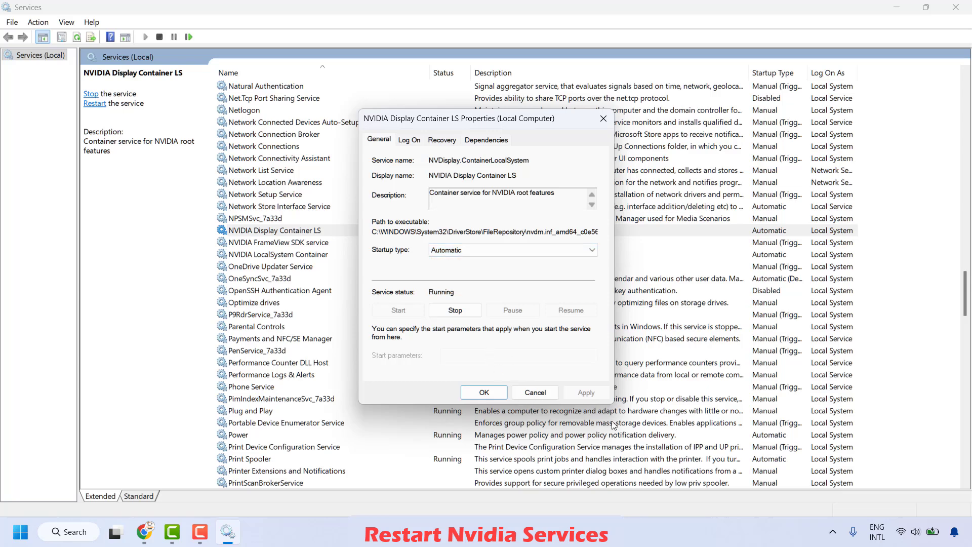
left_click(484, 392)
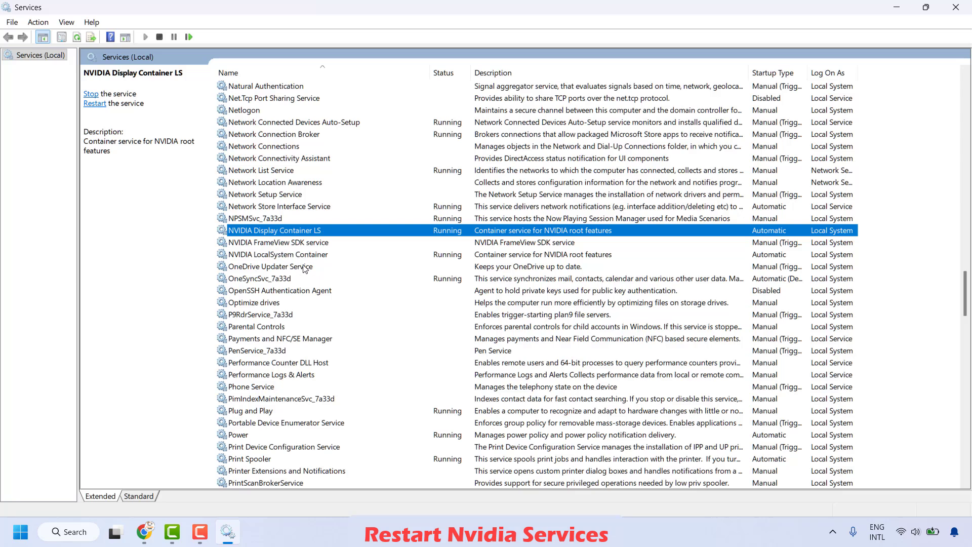
Step: Check the startup type in the NVIDIA LocalSystem Container service's properties and close them
left_click(286, 258)
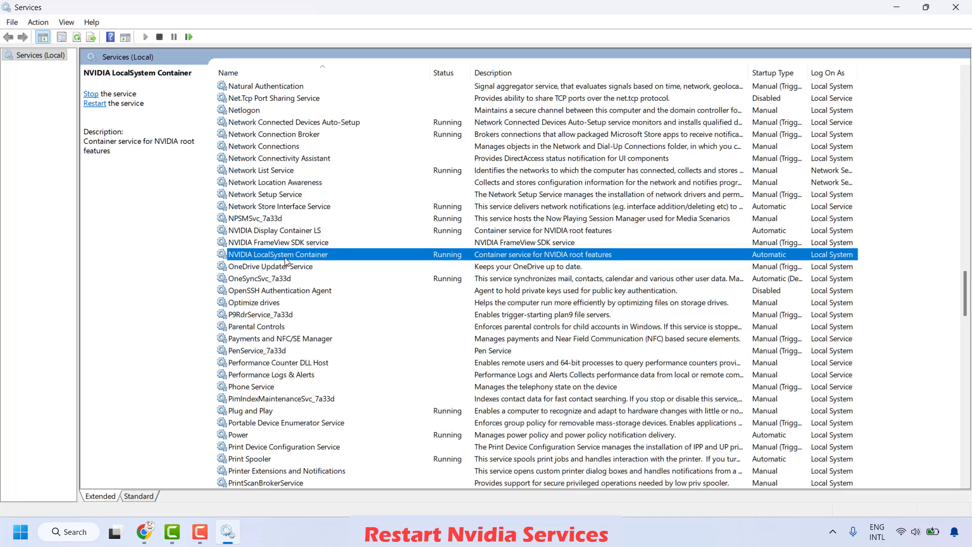
right_click(286, 261)
left_click(336, 382)
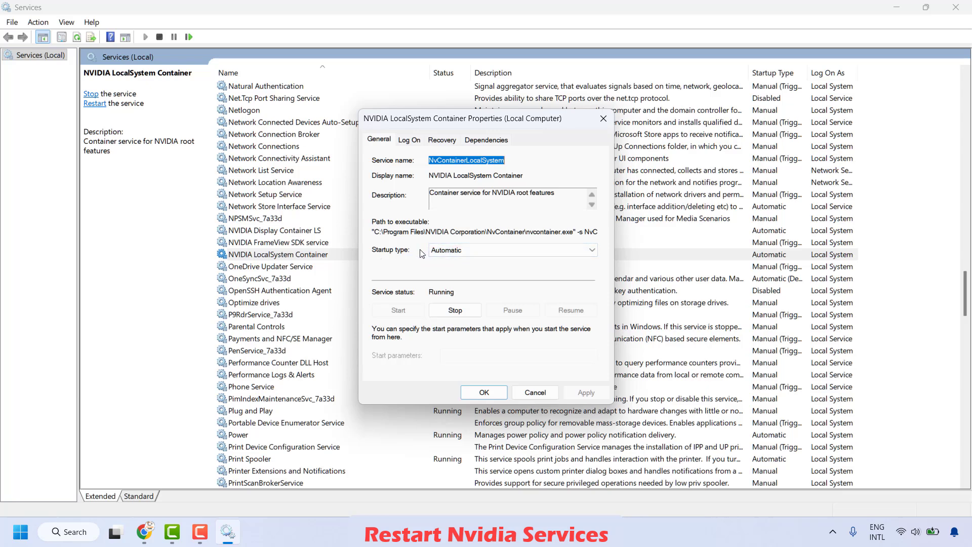
left_click(483, 394)
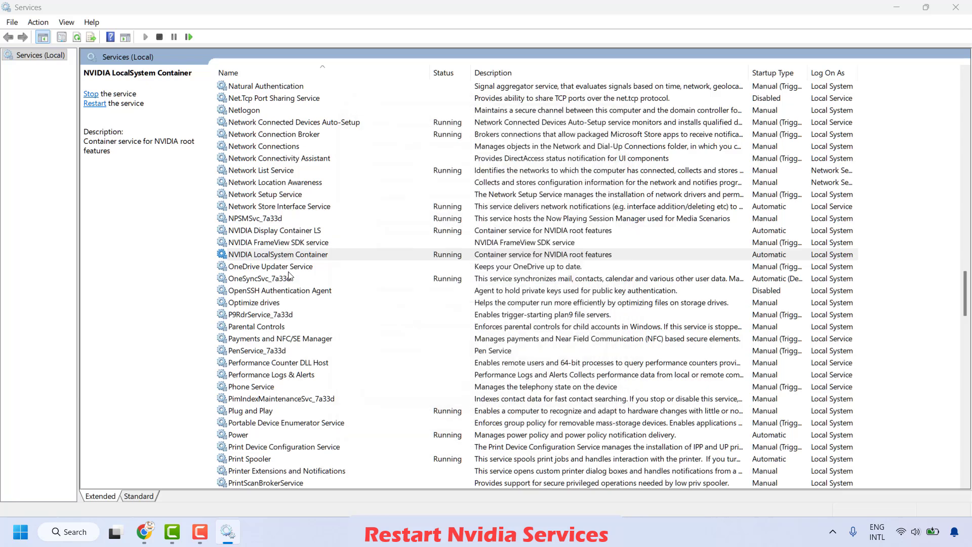
Step: Restart the NVIDIA LocalSystem Container service and close the Services console
left_click(285, 257)
right_click(284, 256)
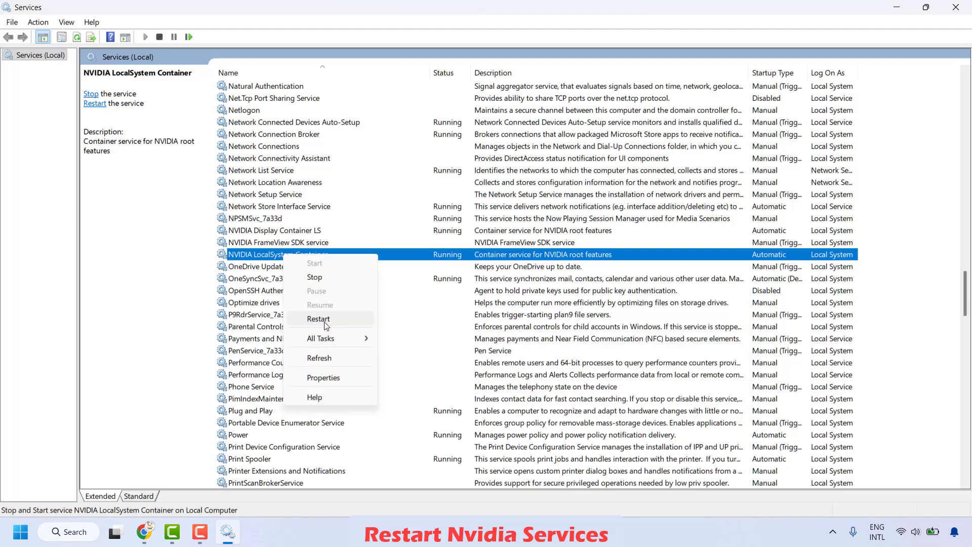
left_click(318, 319)
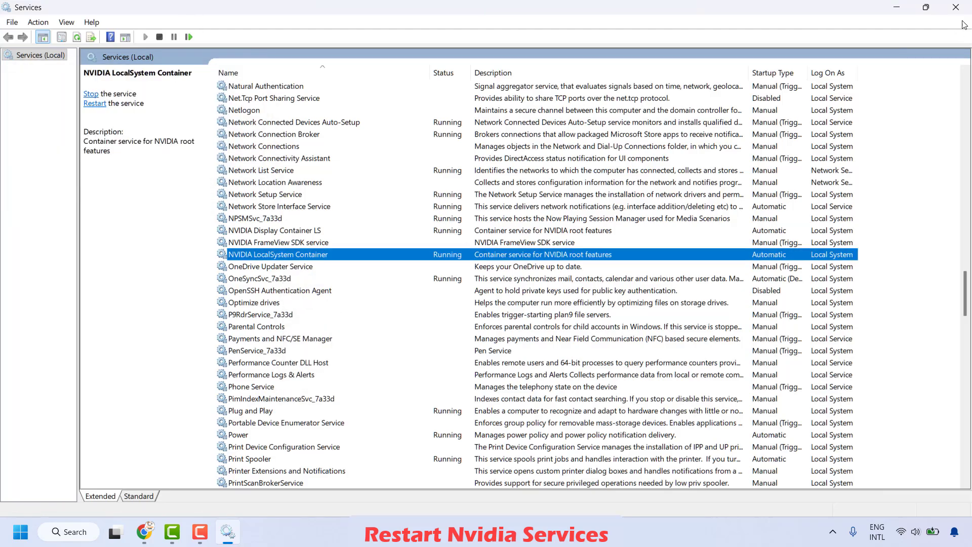
left_click(956, 7)
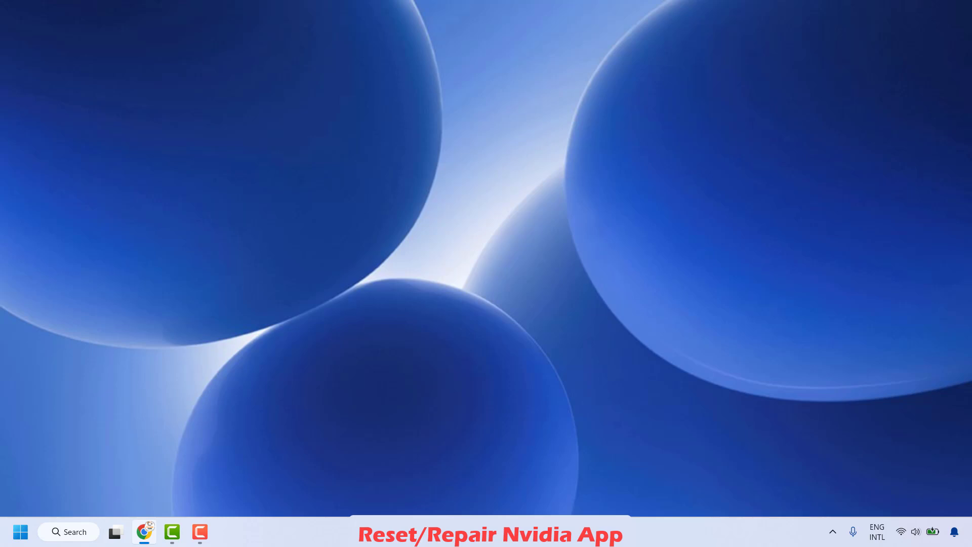
Step: Open the advanced options of NVIDIA Control Panel from the installed apps in Windows Settings
right_click(20, 532)
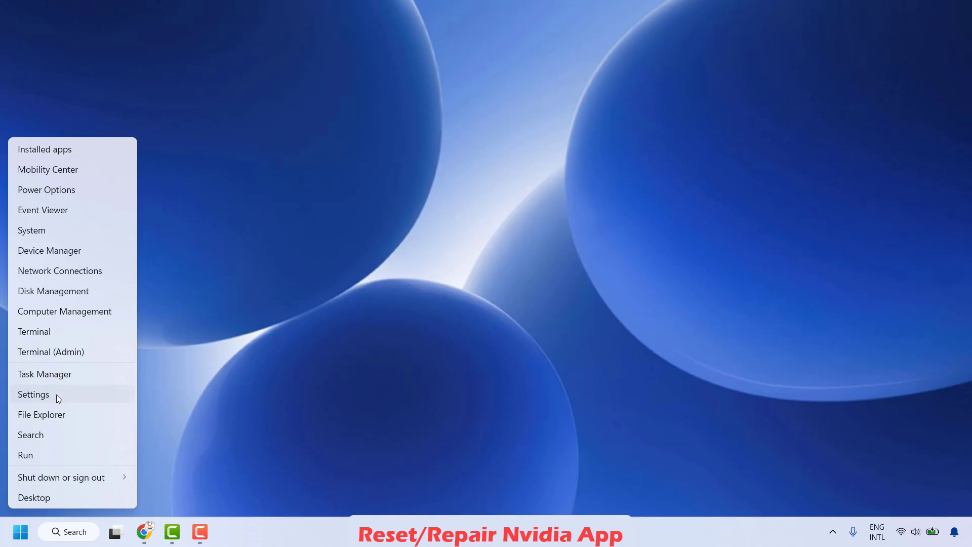
left_click(56, 394)
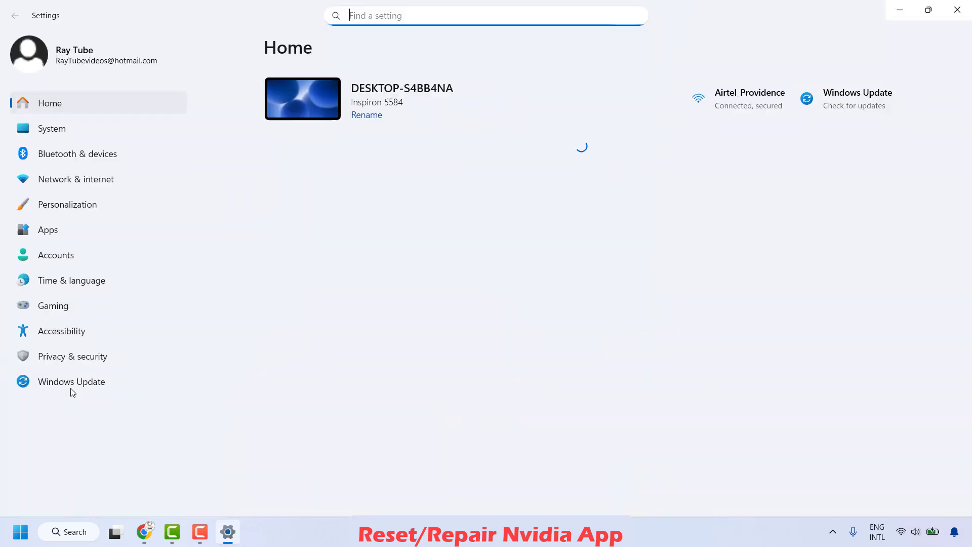
left_click(41, 232)
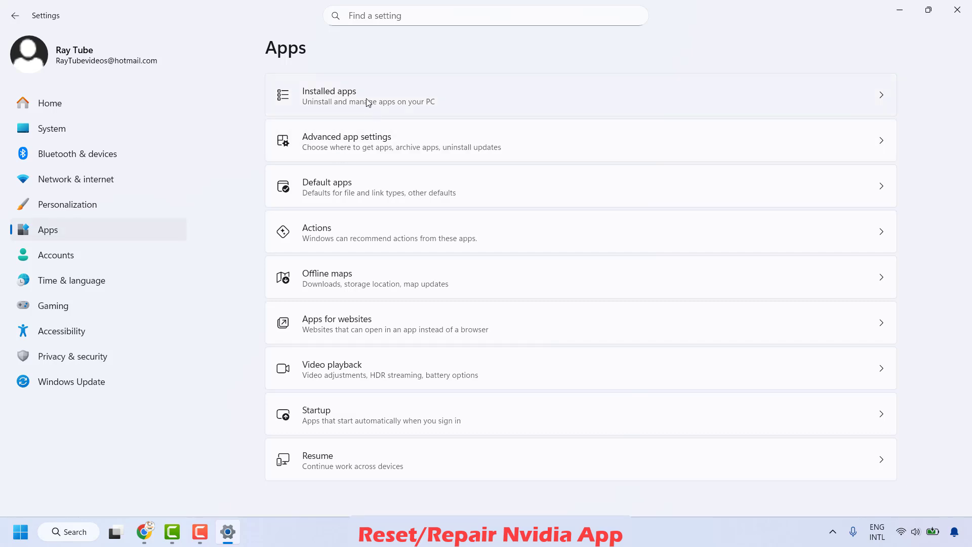
left_click(369, 106)
scroll(344, 376, "down", 15)
type("nvid")
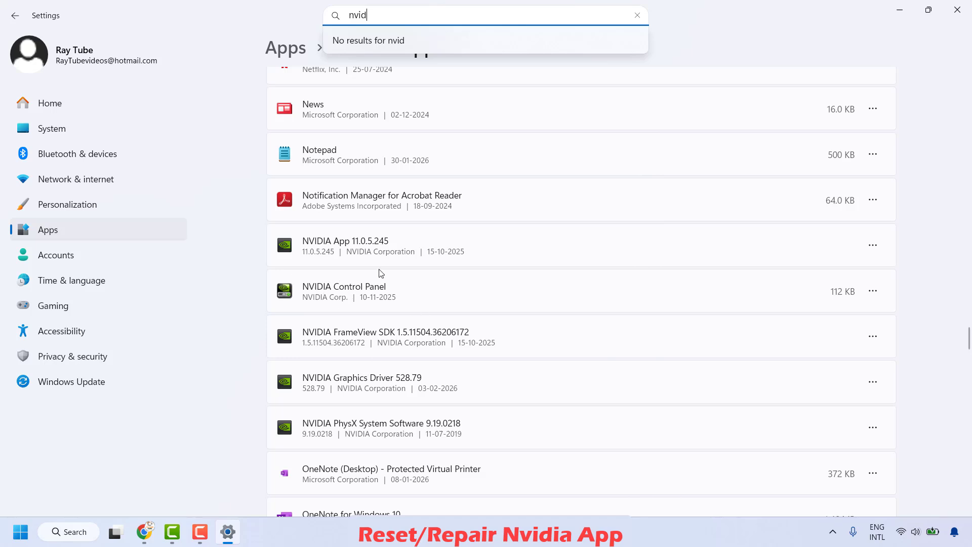
left_click(874, 292)
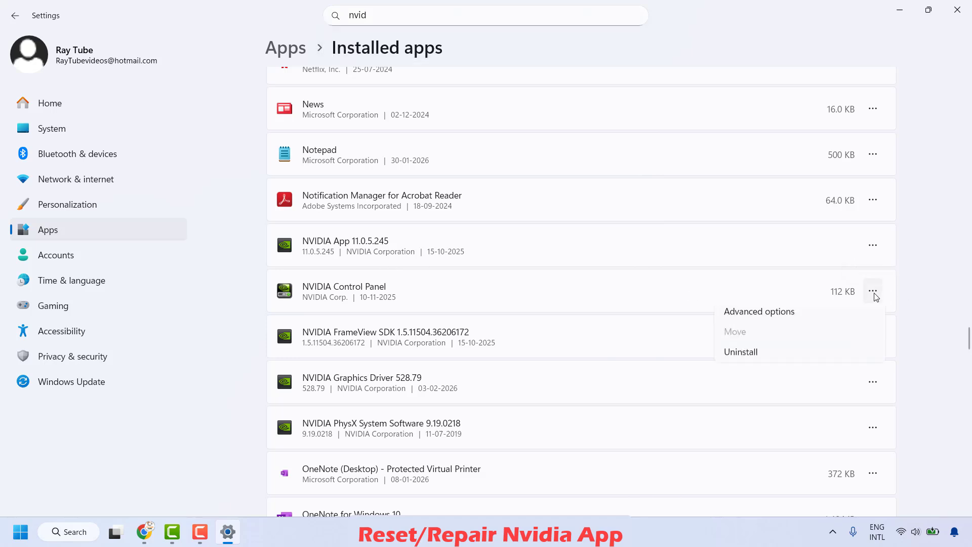
left_click(767, 323)
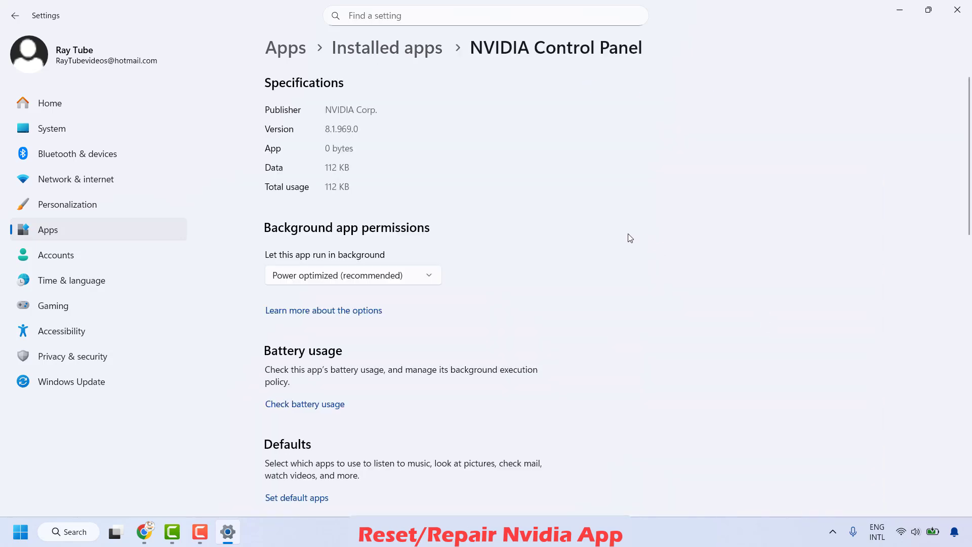
Step: Terminate NVIDIA Control Panel and its related processes, and repair the app
scroll(631, 238, "down", 5)
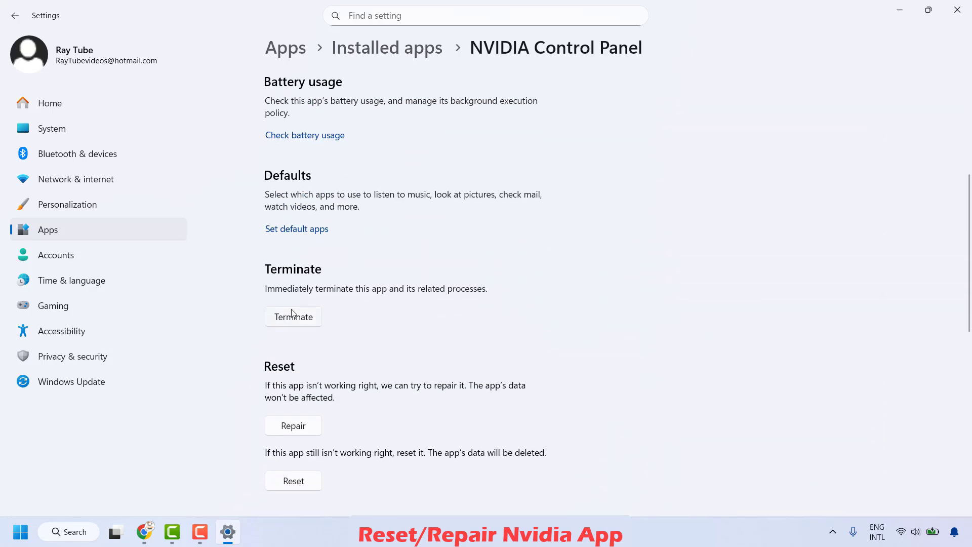
left_click(305, 323)
scroll(419, 300, "down", 3)
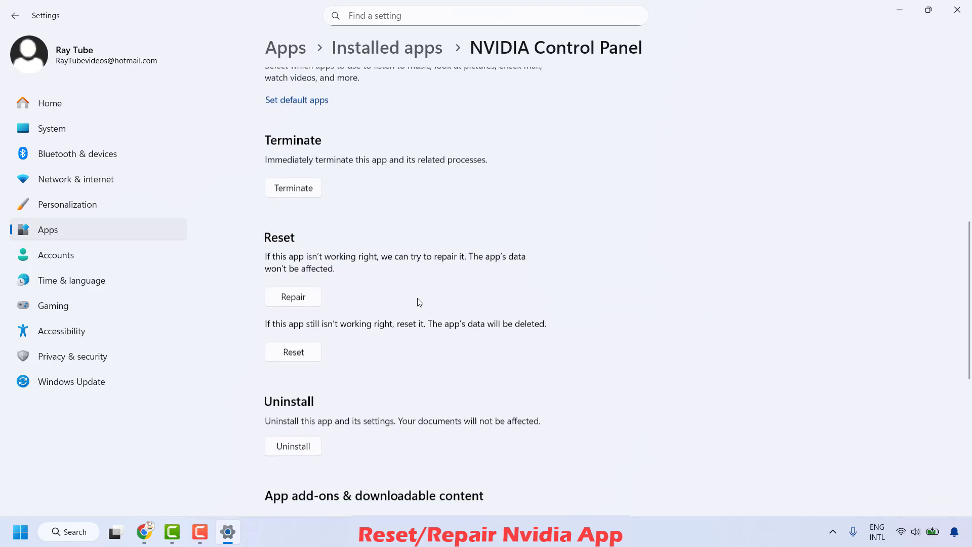
left_click(293, 291)
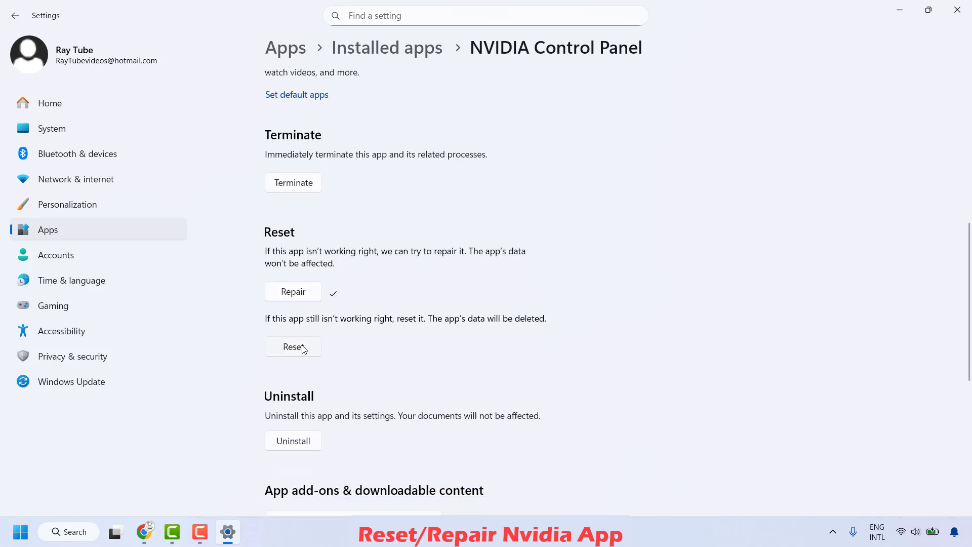
Step: Reset NVIDIA Control Panel, confirm deleting its app data, and close Settings
left_click(302, 348)
left_click(357, 314)
left_click(960, 16)
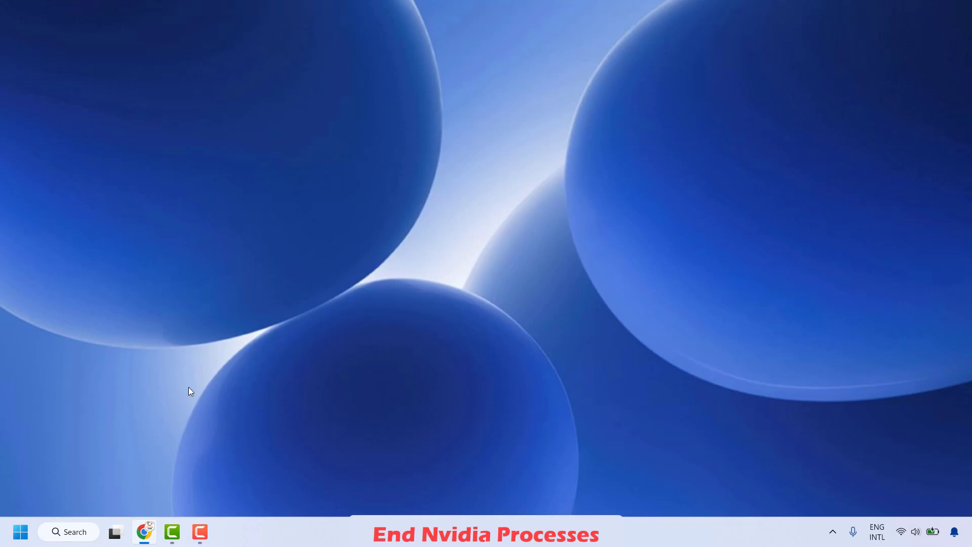
Step: Open Device Manager in a maximized window and expand the Display adapters category
right_click(21, 538)
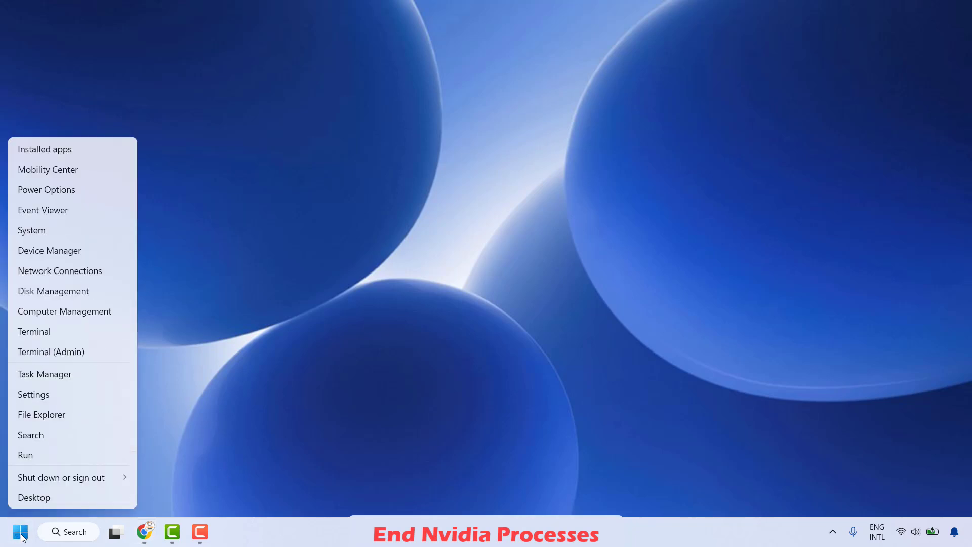
left_click(61, 250)
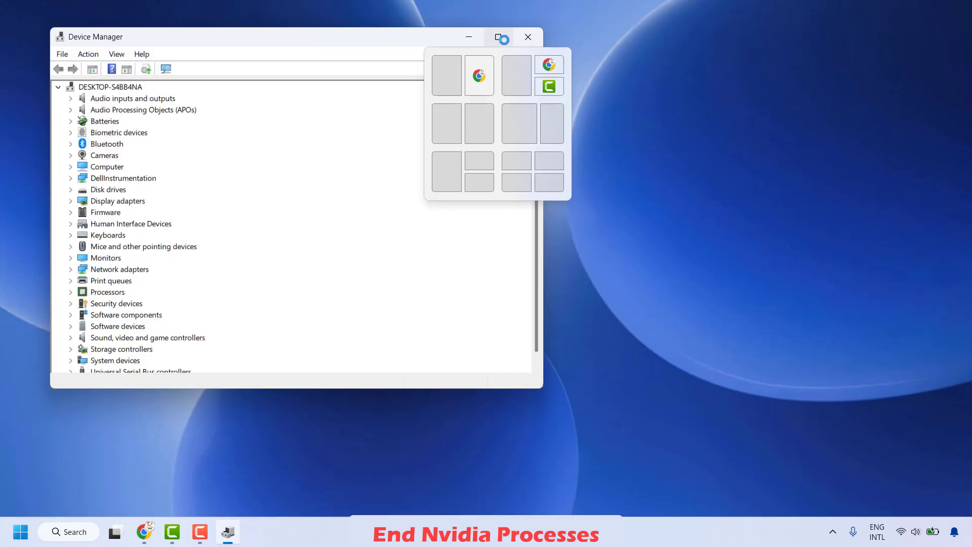
left_click(503, 38)
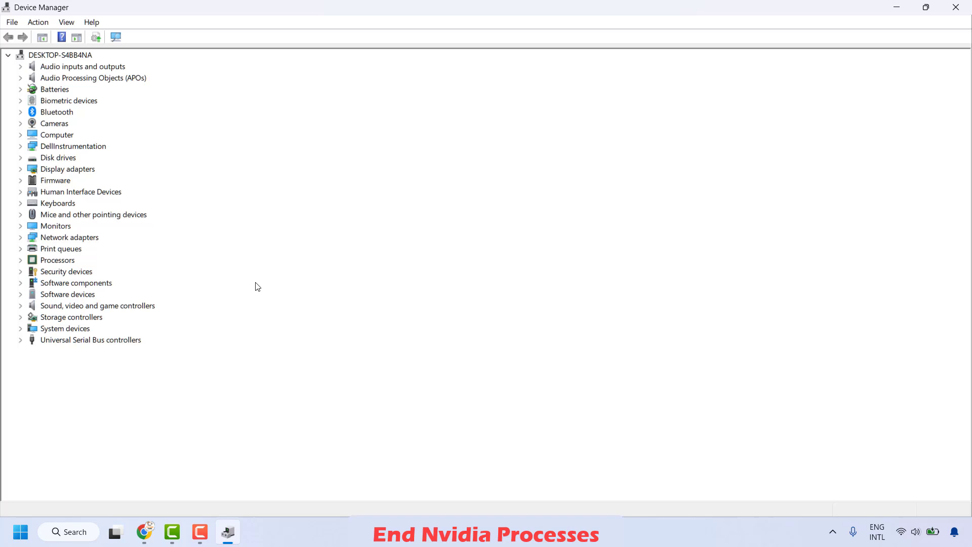
left_click(21, 172)
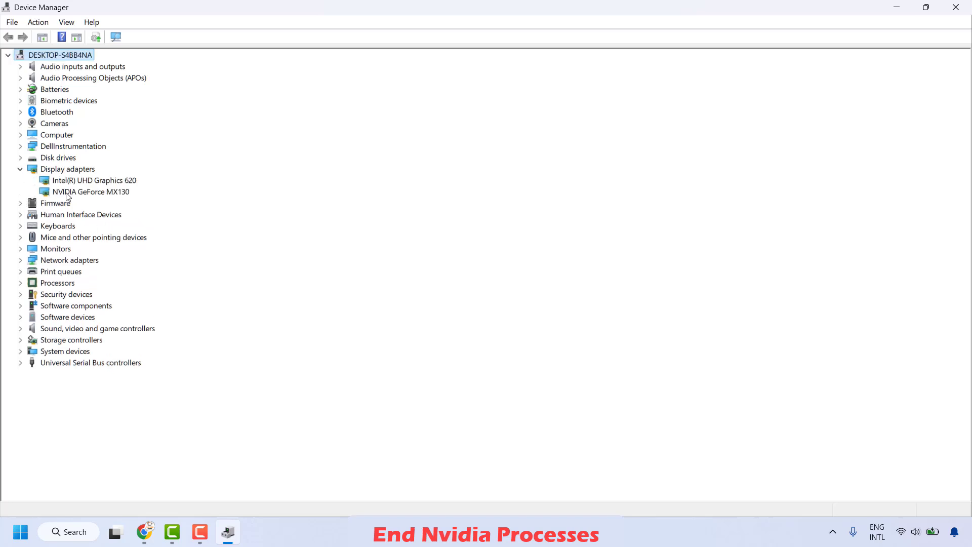
Step: Scan for hardware changes from the NVIDIA GeForce MX130 display adapter
right_click(74, 195)
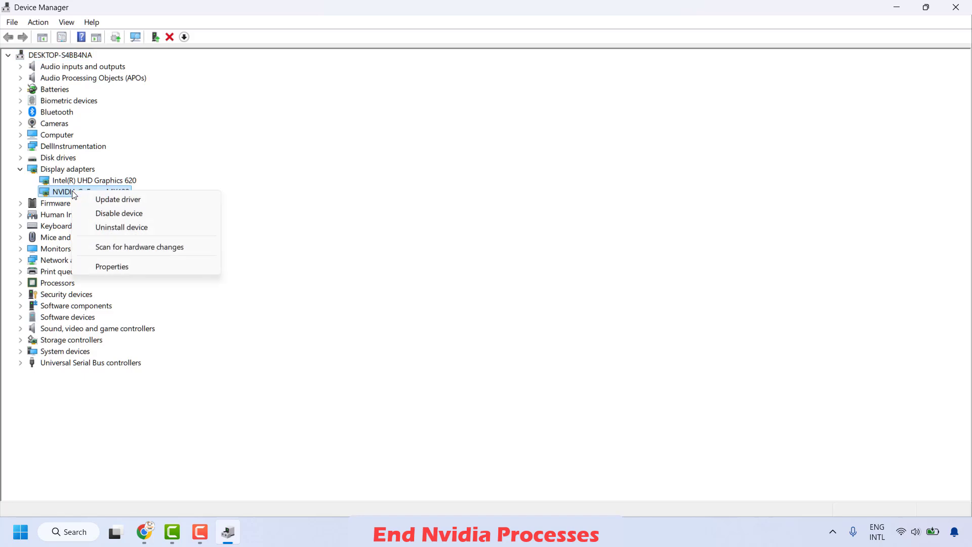
left_click(414, 203)
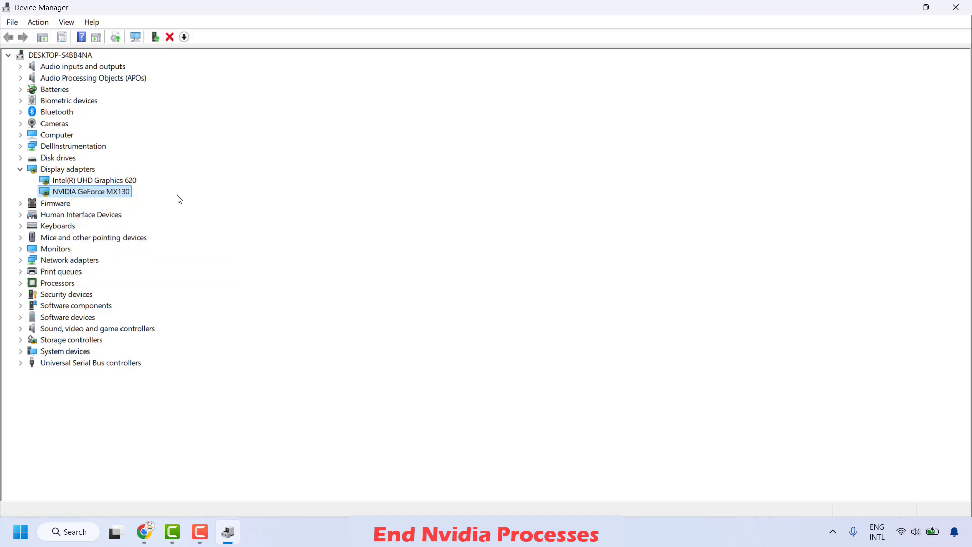
right_click(99, 196)
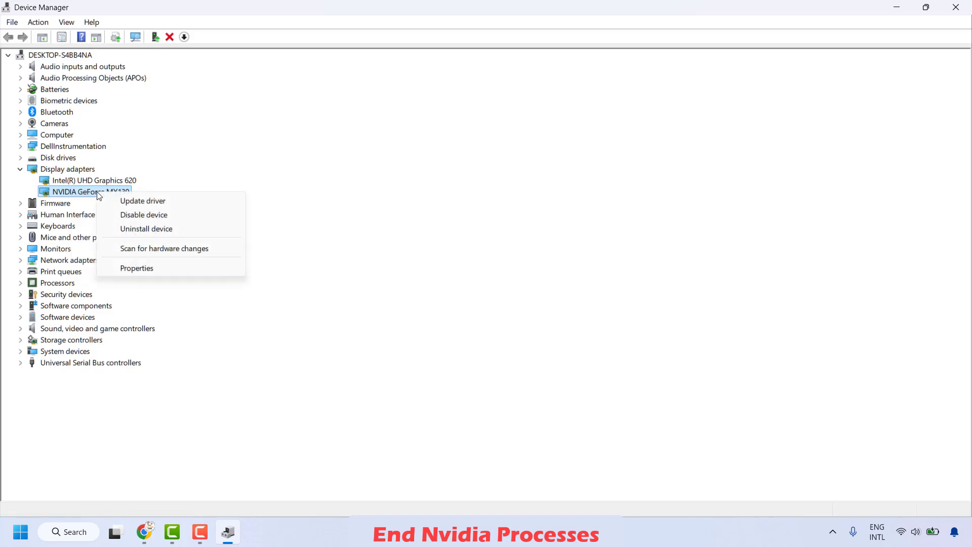
left_click(160, 249)
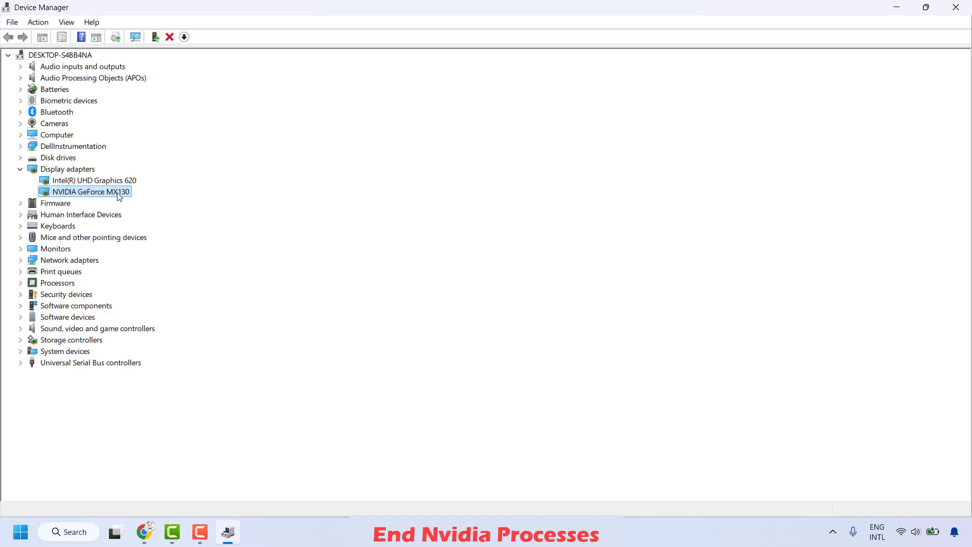
Step: Start a driver update for the NVIDIA GeForce MX130 and let Windows search automatically for drivers
right_click(119, 196)
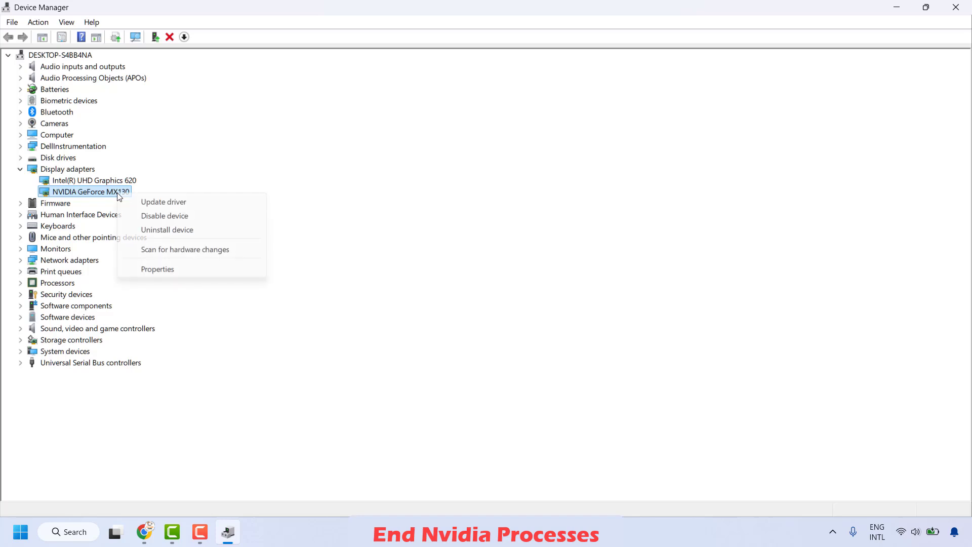
left_click(157, 202)
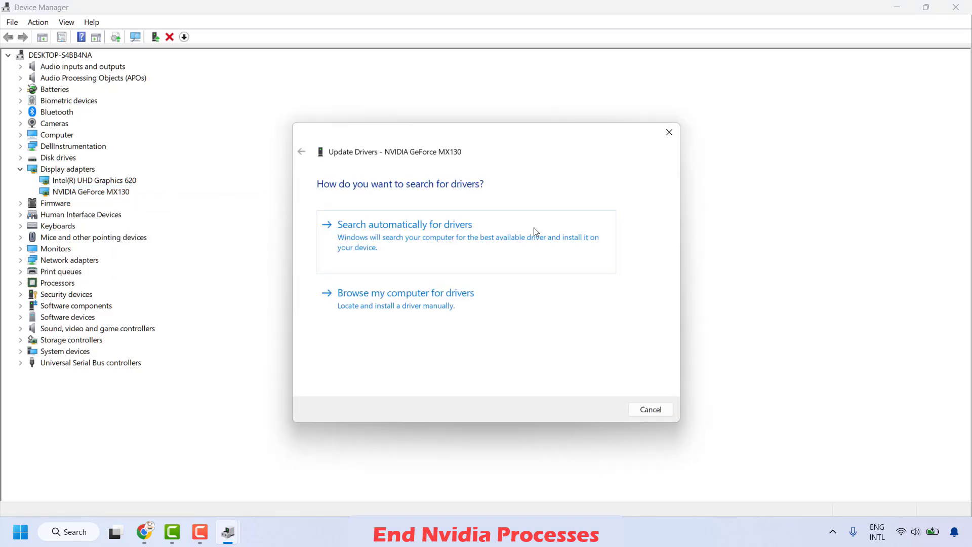
left_click(407, 241)
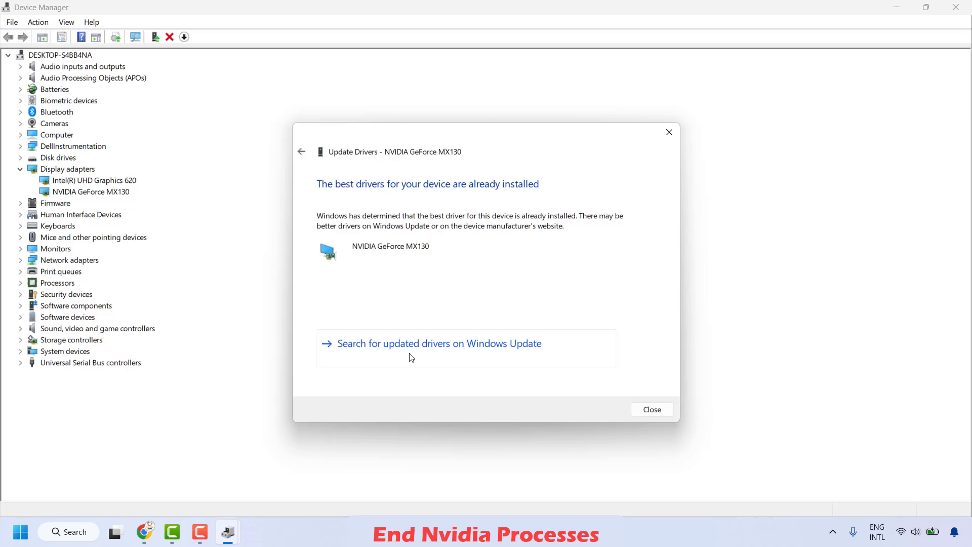
Step: Continue the driver search in Windows Update and look for optional driver updates under its advanced options
left_click(412, 357)
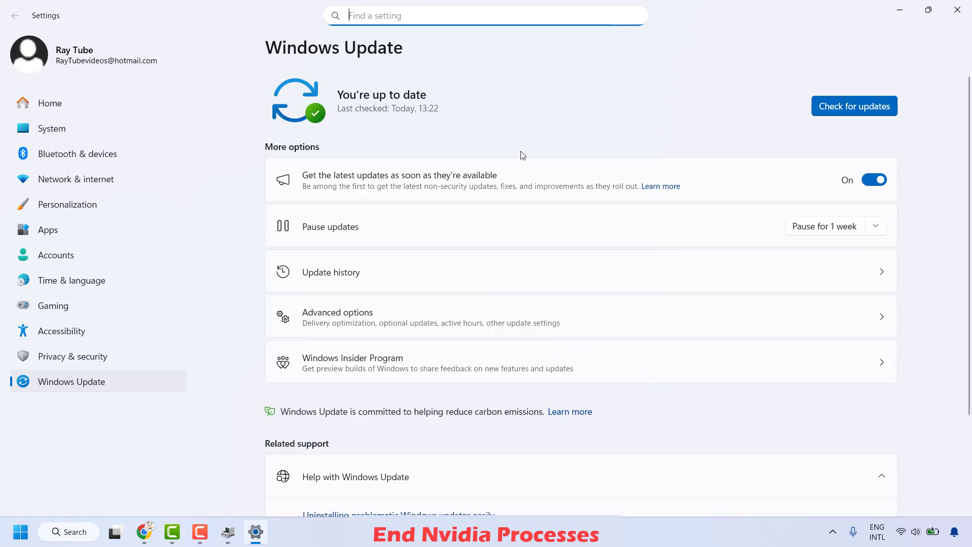
left_click(393, 314)
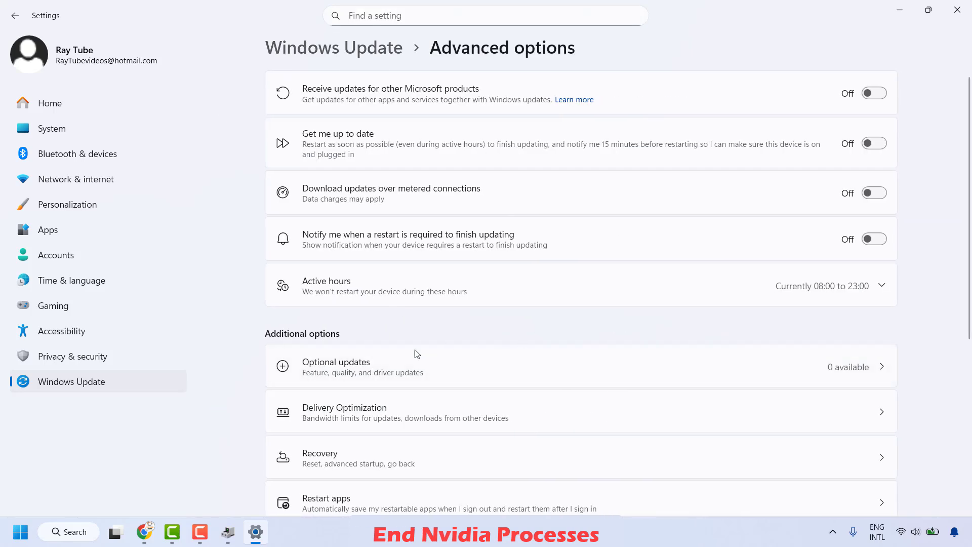
left_click(346, 365)
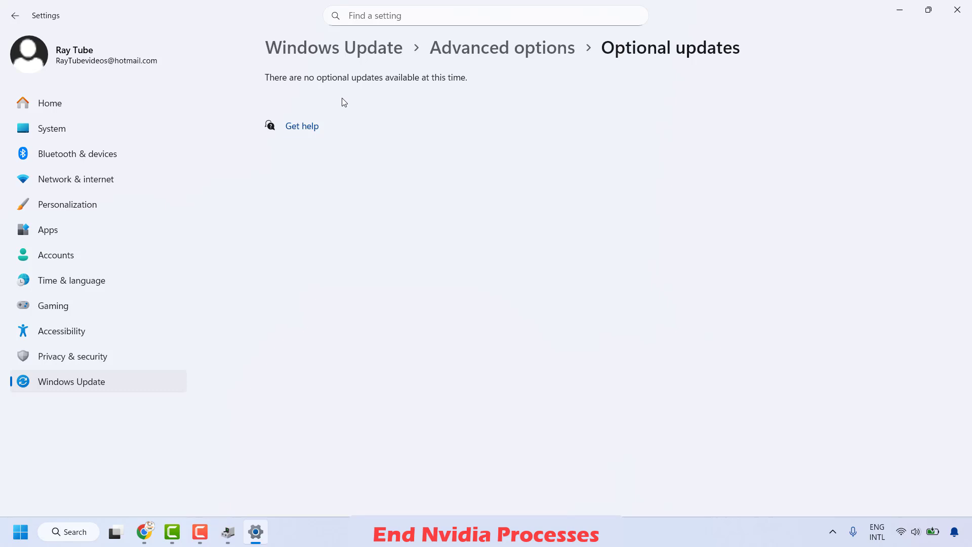
Step: Return to the main Windows Update page, check for updates, and close Settings and Device Manager
left_click(59, 384)
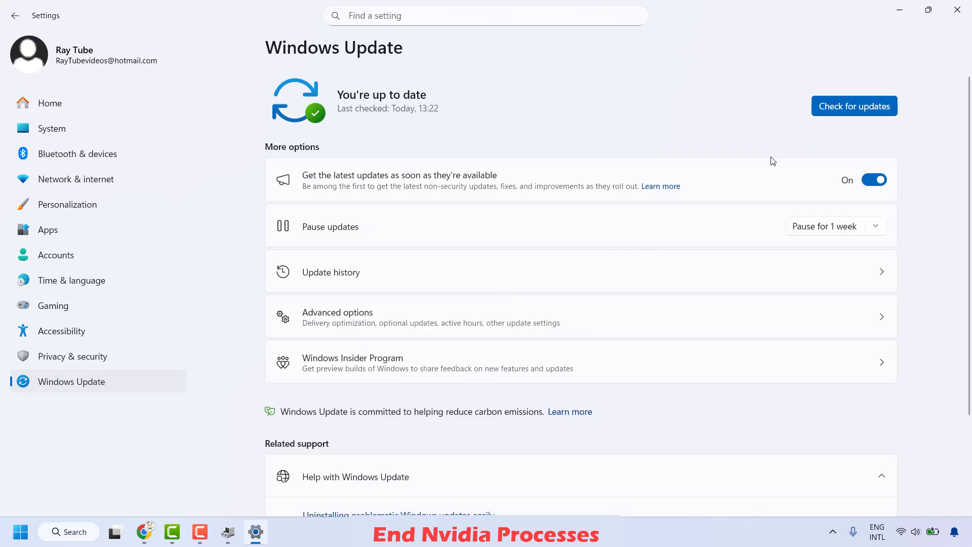
left_click(854, 111)
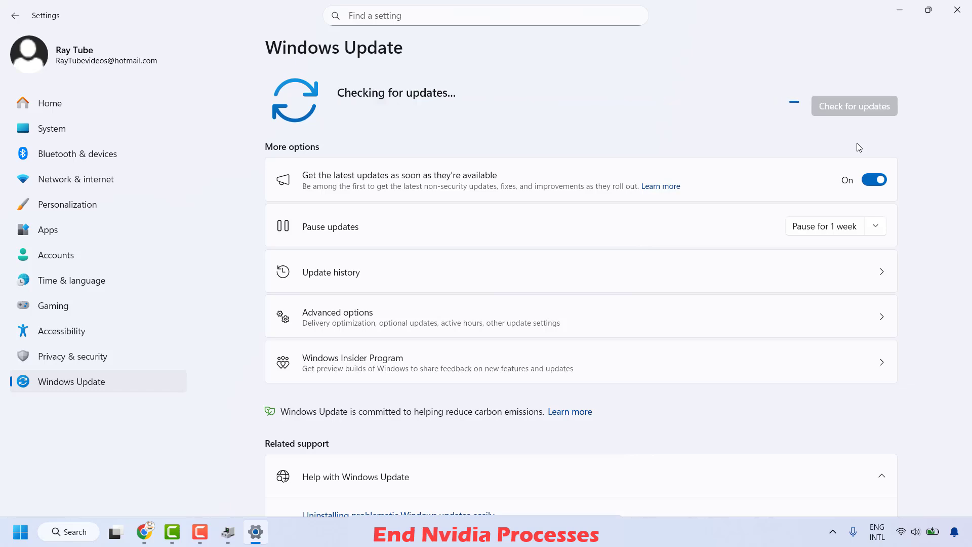
left_click(957, 9)
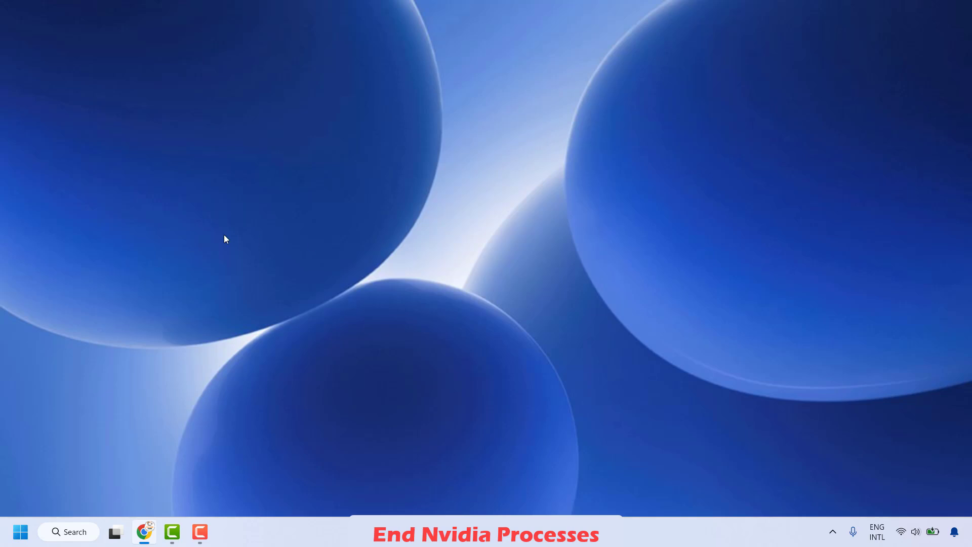